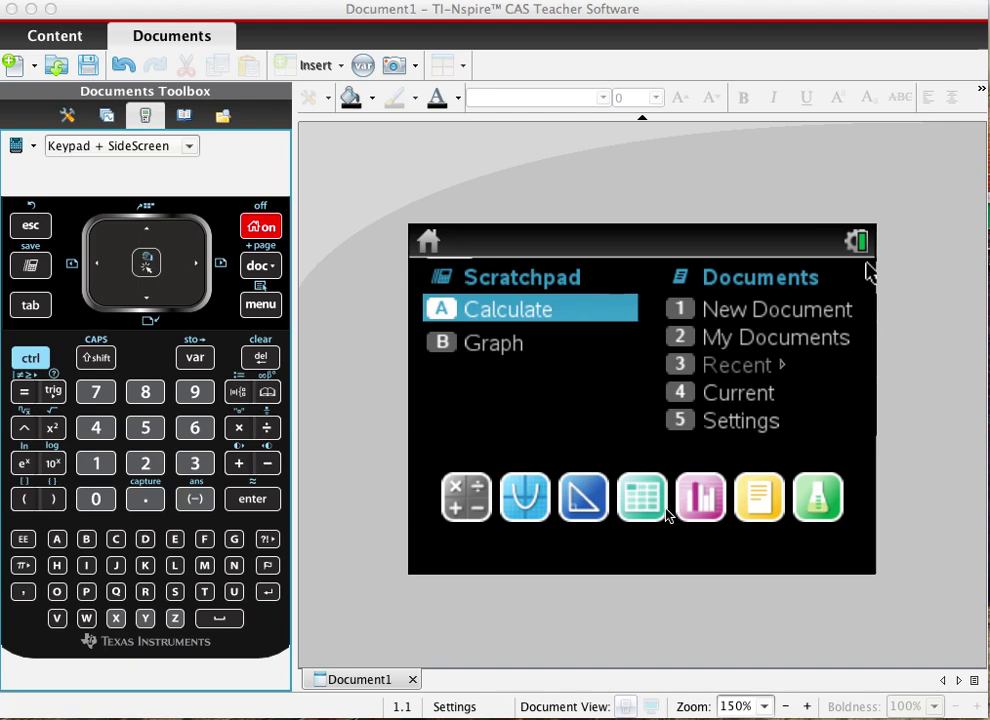
- Leave the home screen for the time–grade spreadsheet and delete the extra blank page 1.2
click(640, 441)
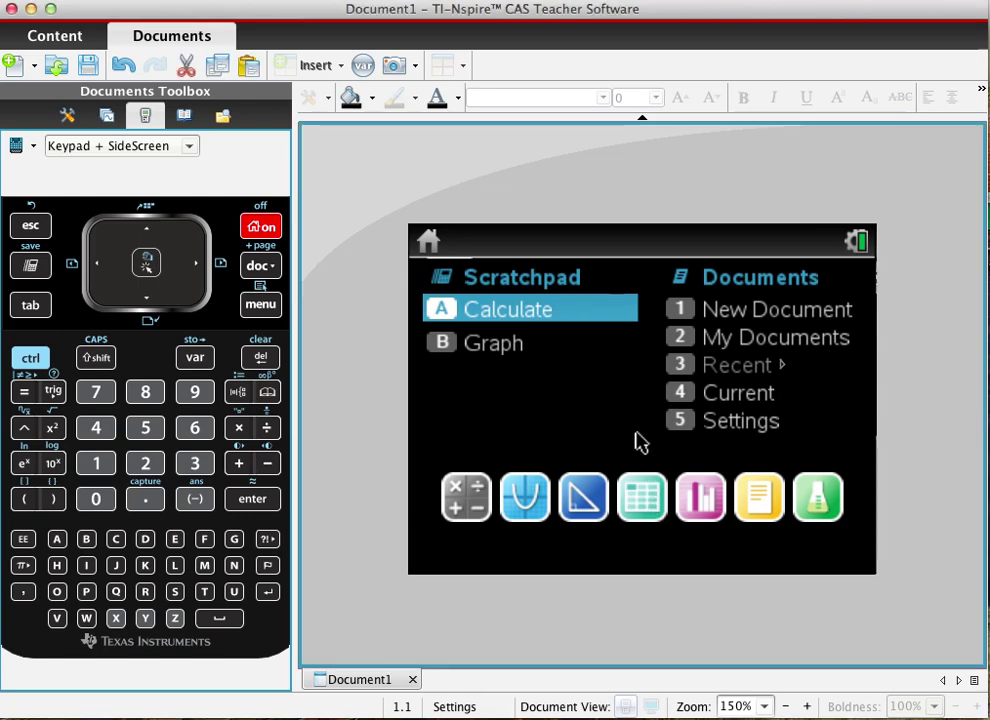
click(648, 506)
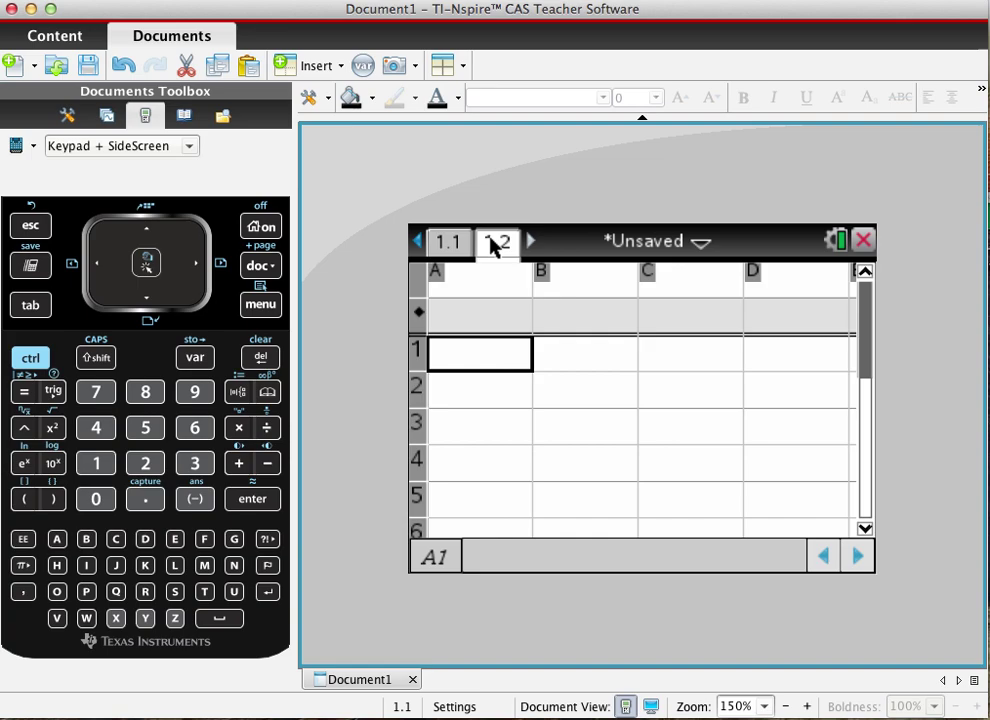
click(270, 274)
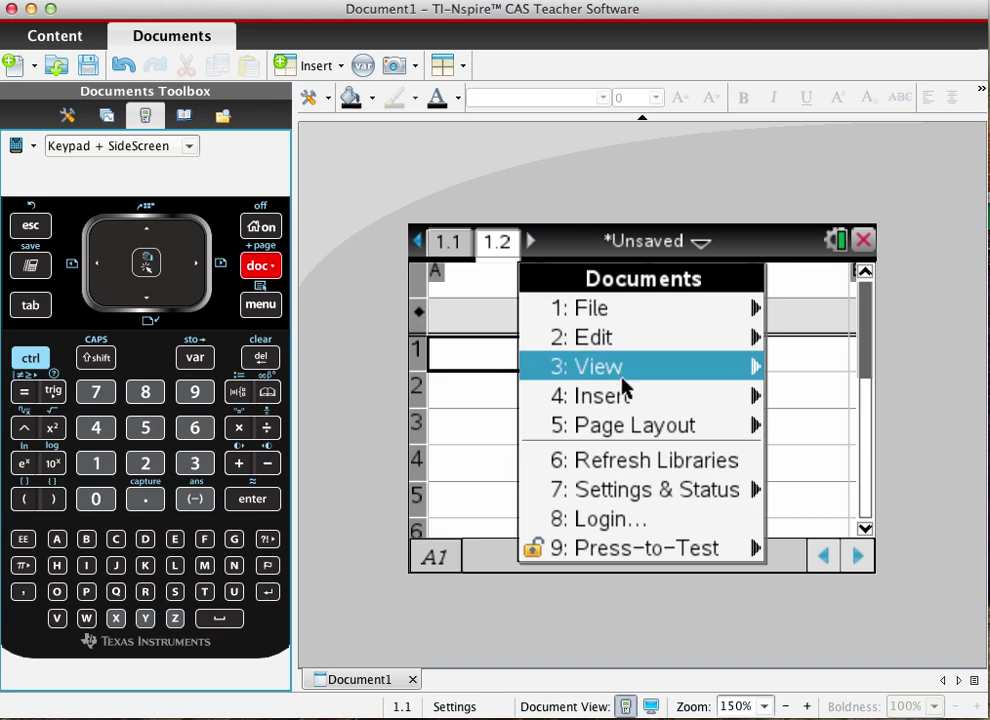
mouse_move(606, 429)
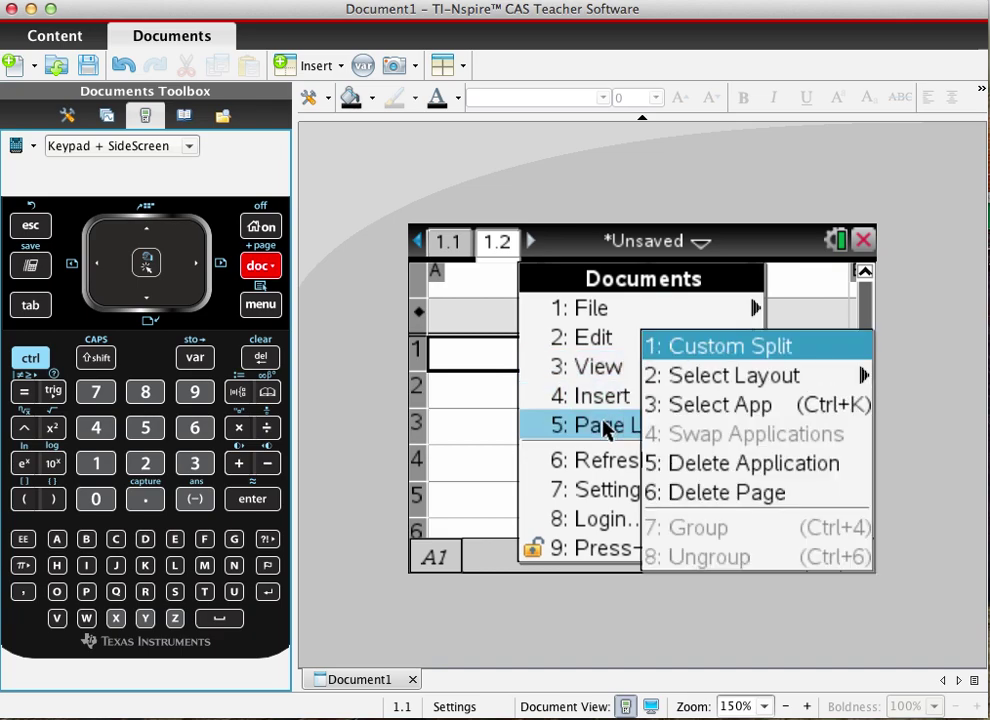
click(726, 508)
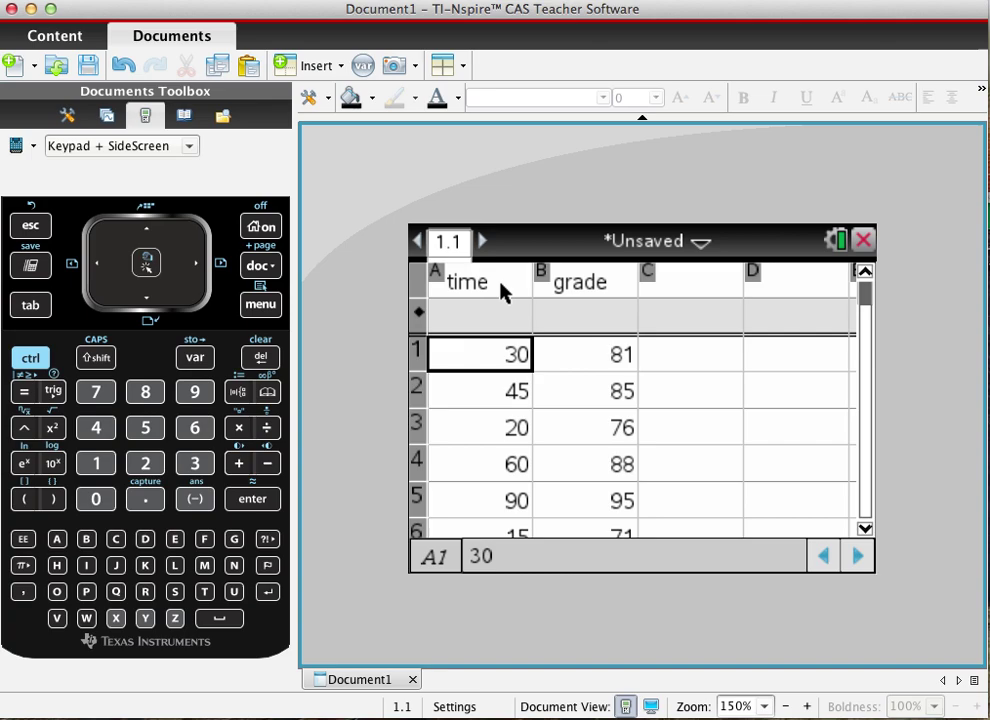
key(Down)
key(Down)
key(Down)
key(Down)
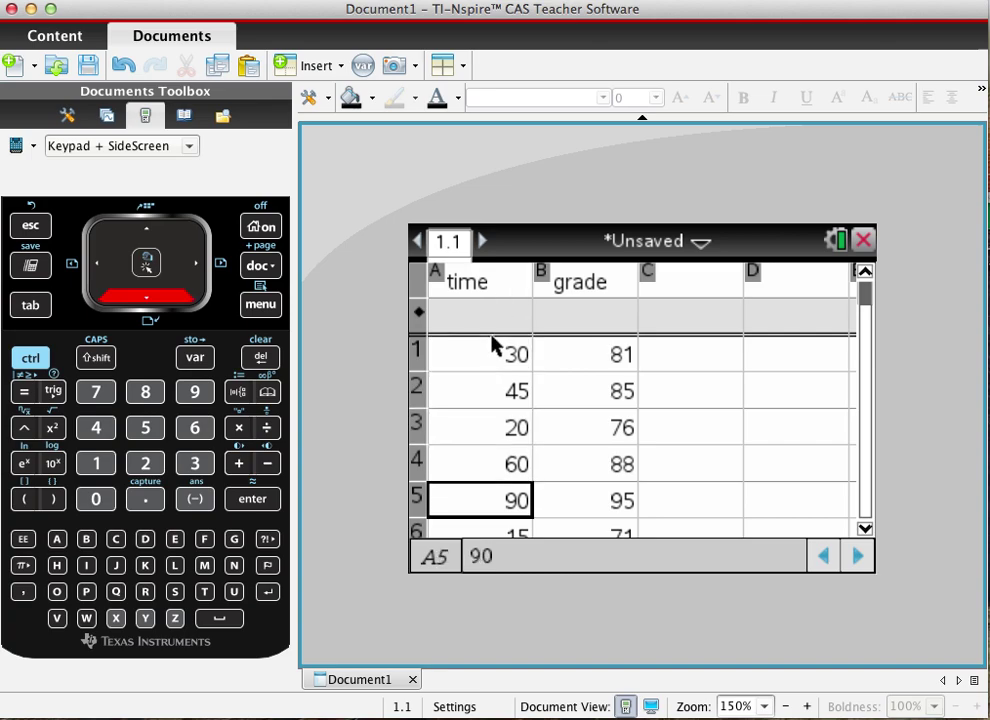
key(Down)
key(Down)
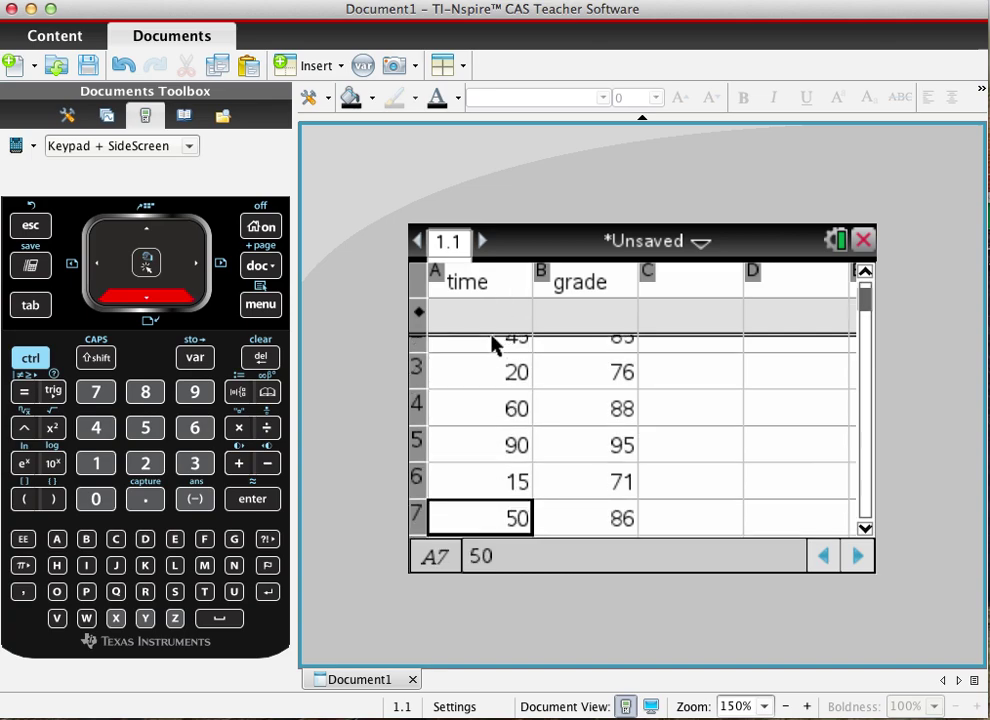
key(Up)
key(Up)
key(Up)
key(Up)
key(Up)
key(Up)
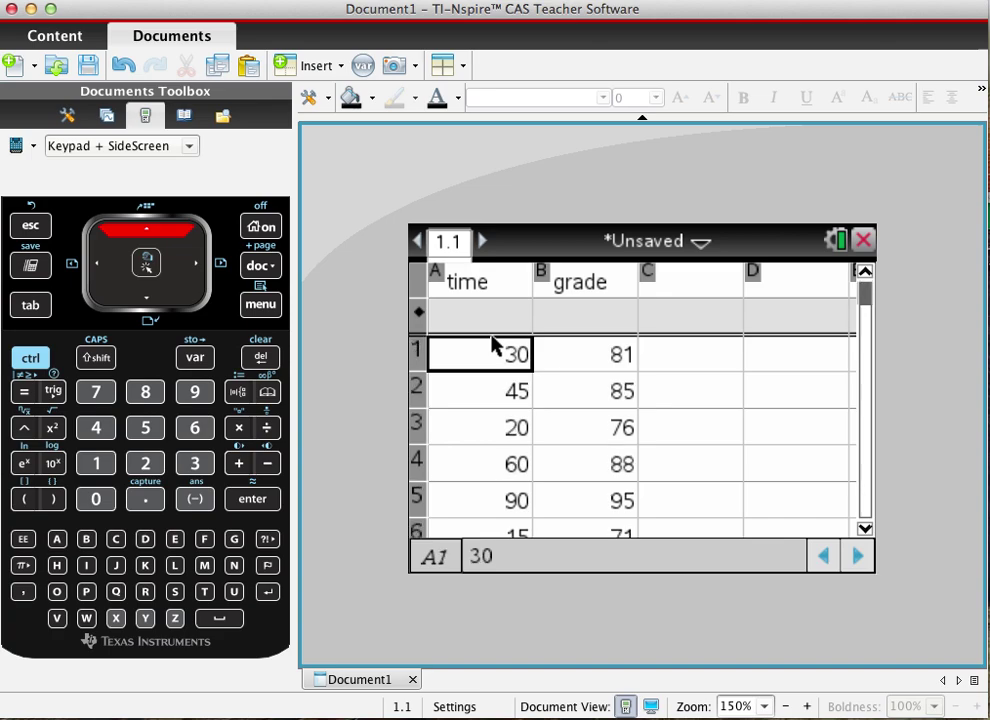
key(Right)
key(Down)
key(Up)
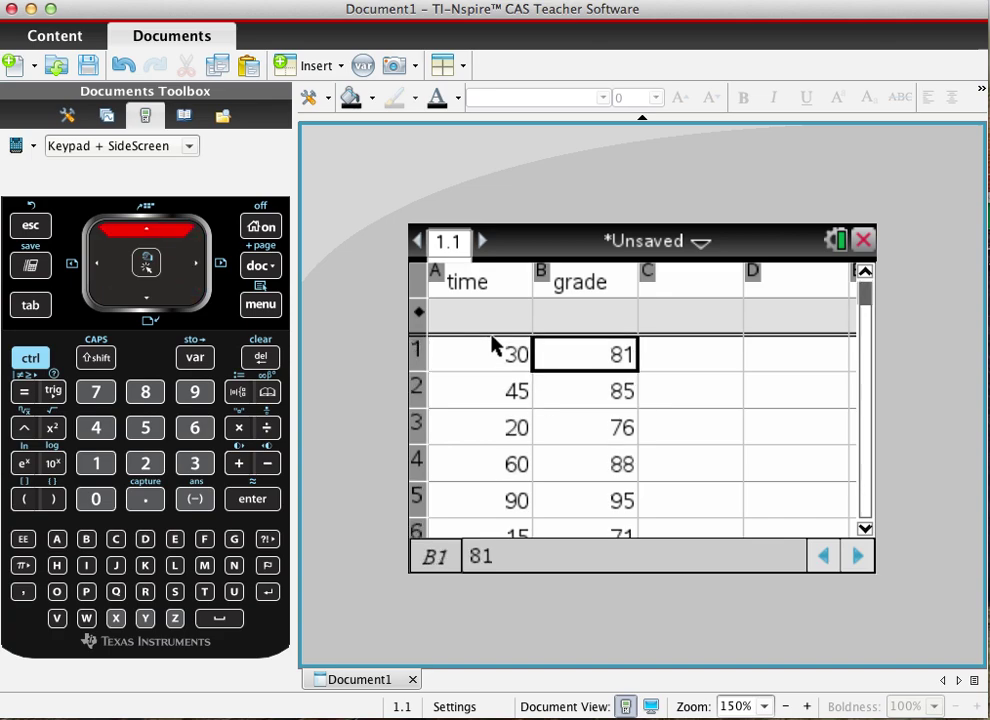
click(475, 282)
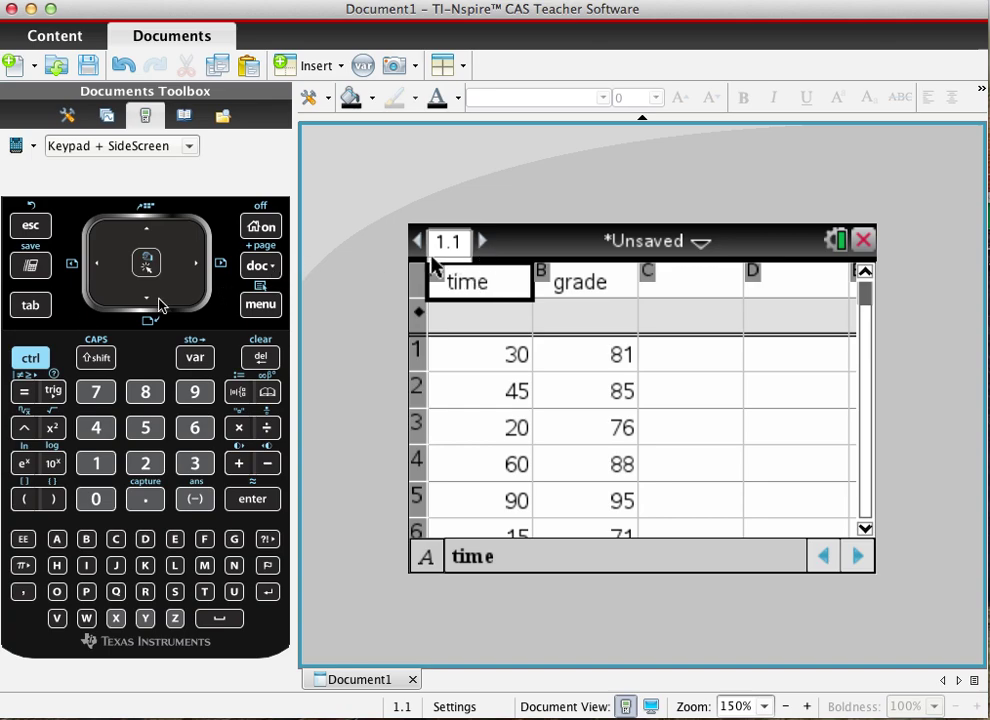
- Insert a Data & Statistics page 1.2 and place time on its horizontal axis
click(33, 358)
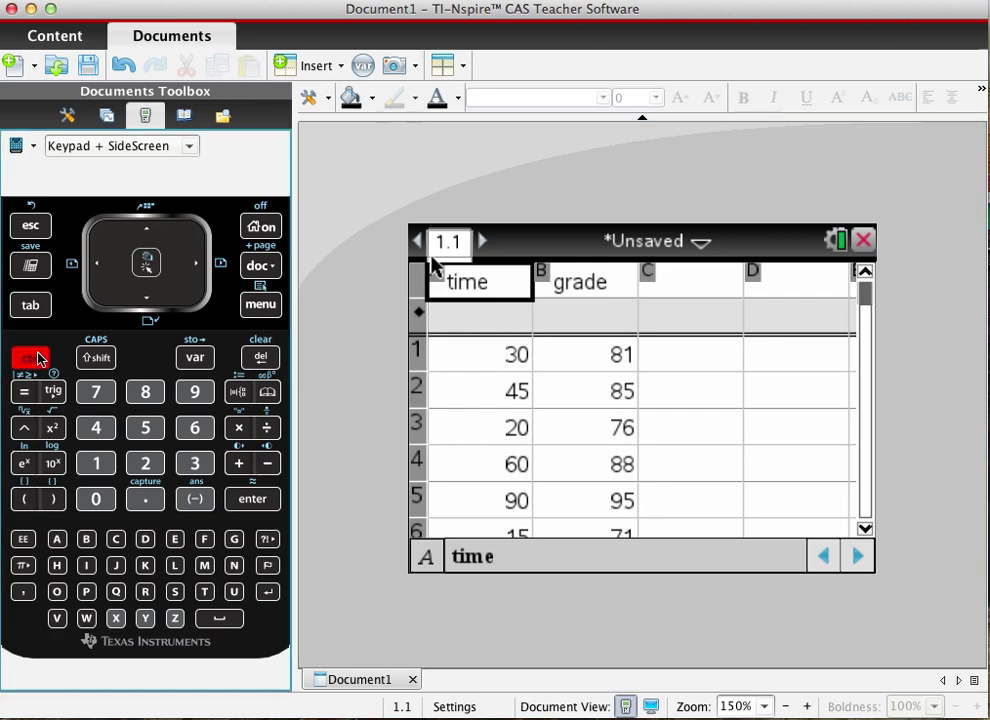
click(257, 266)
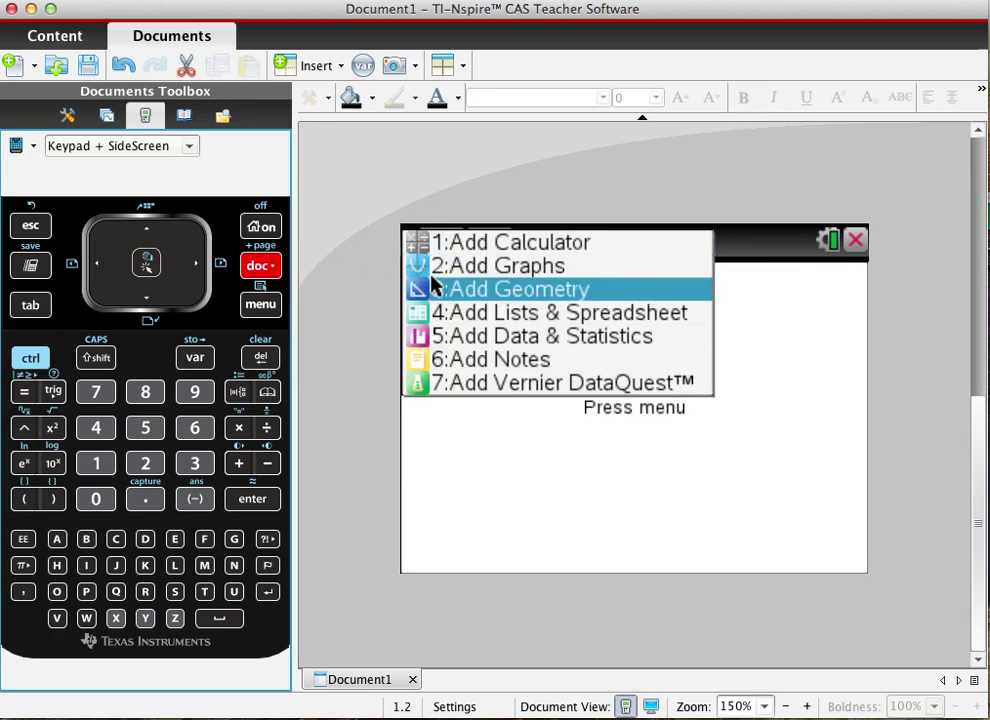
click(469, 350)
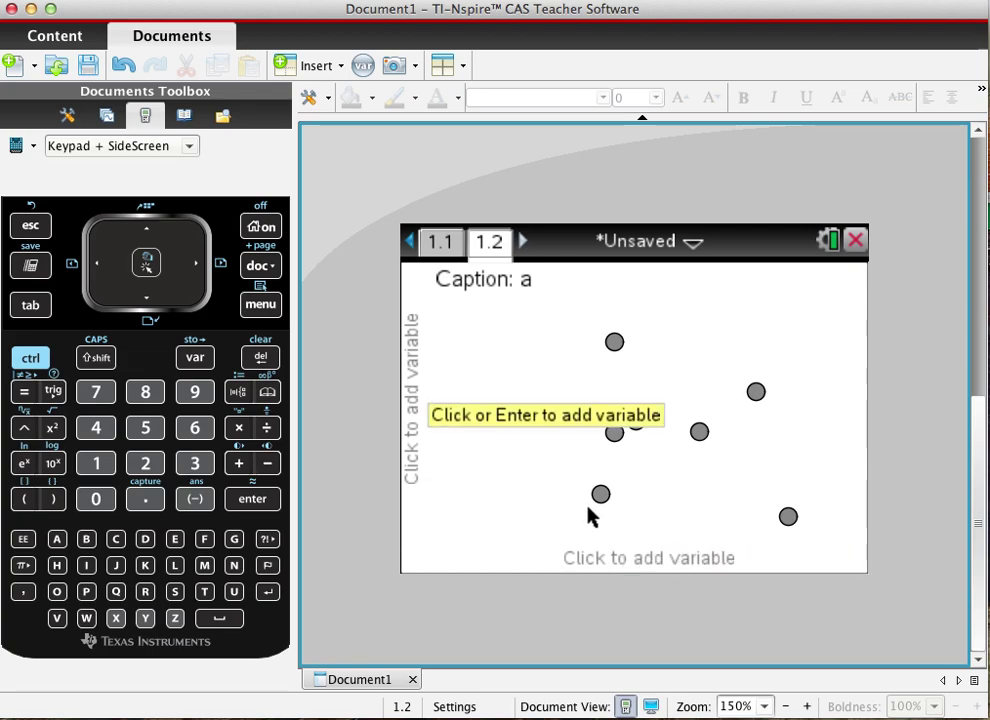
click(601, 559)
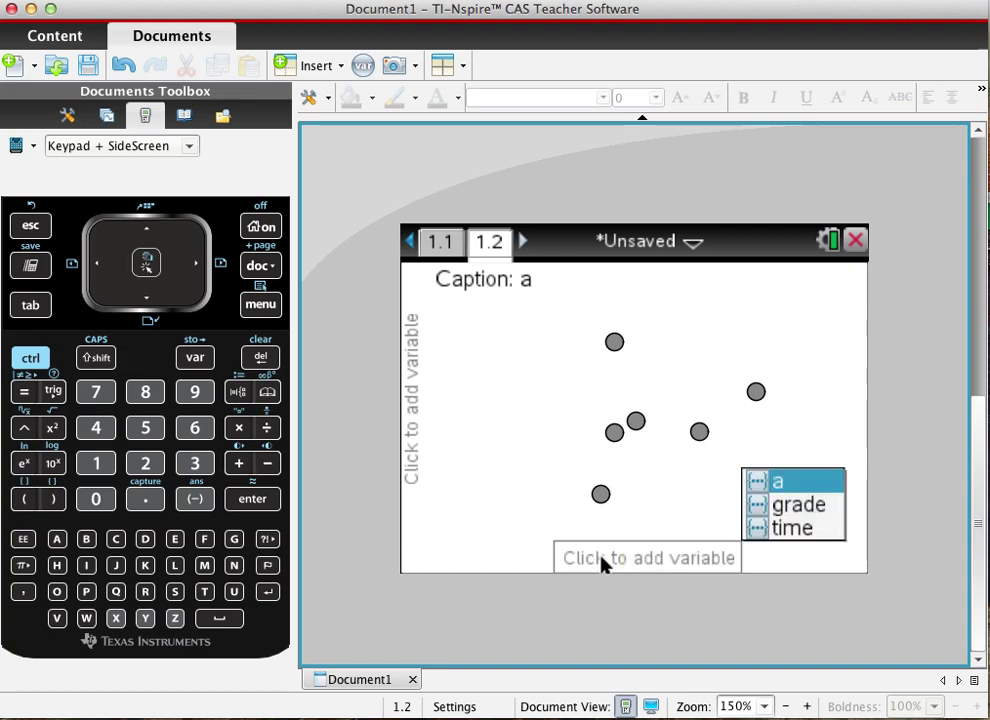
click(786, 530)
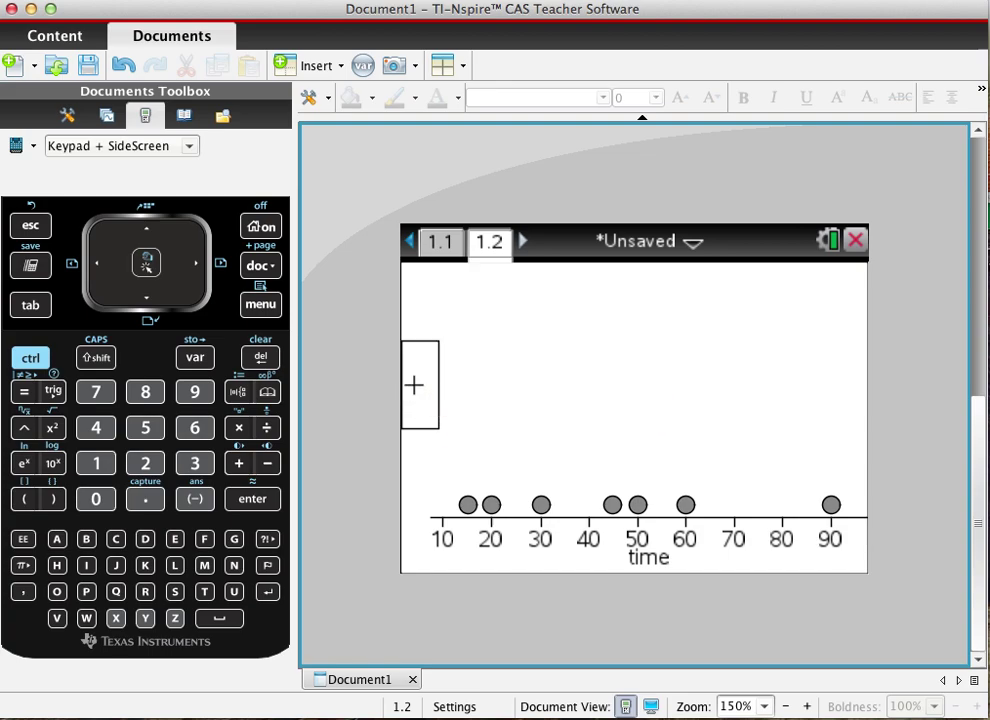
- Set grade as the vertical-axis variable, giving a grade-versus-time scatter plot on page 1.2
click(414, 385)
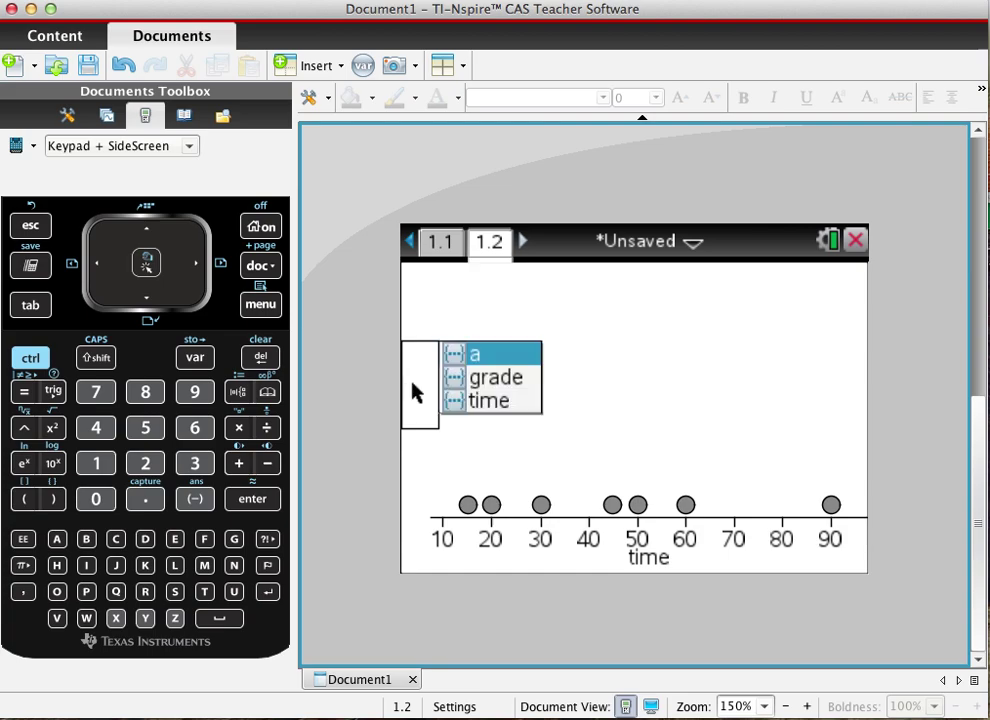
click(483, 376)
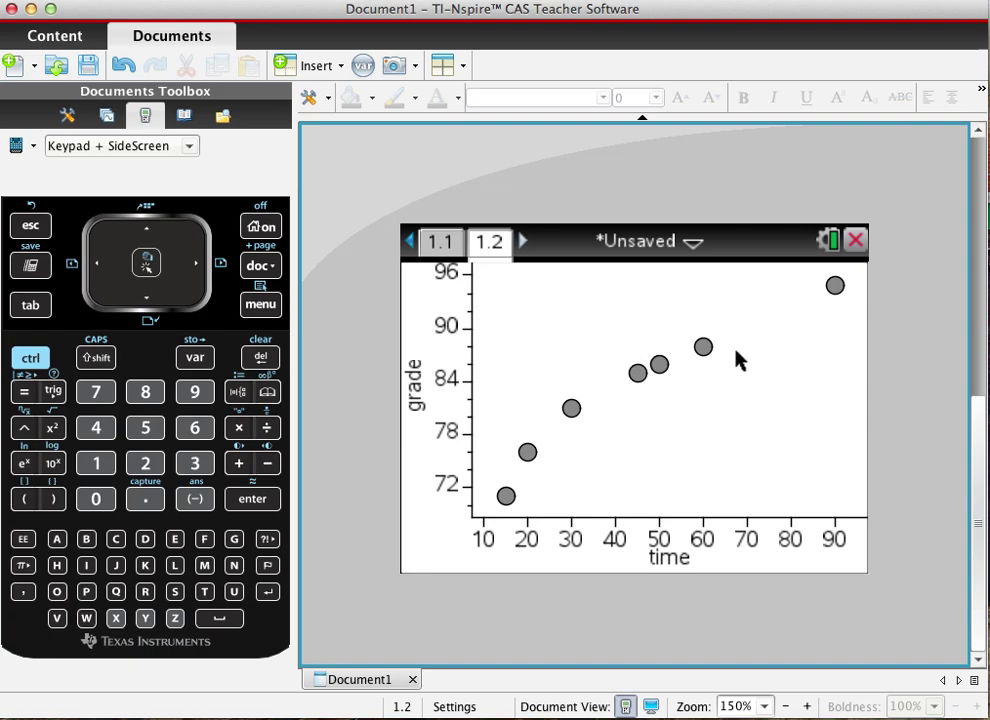
- Inspect the scatter plot and data point (60, 88) options, dismissing them without changes
right_click(711, 337)
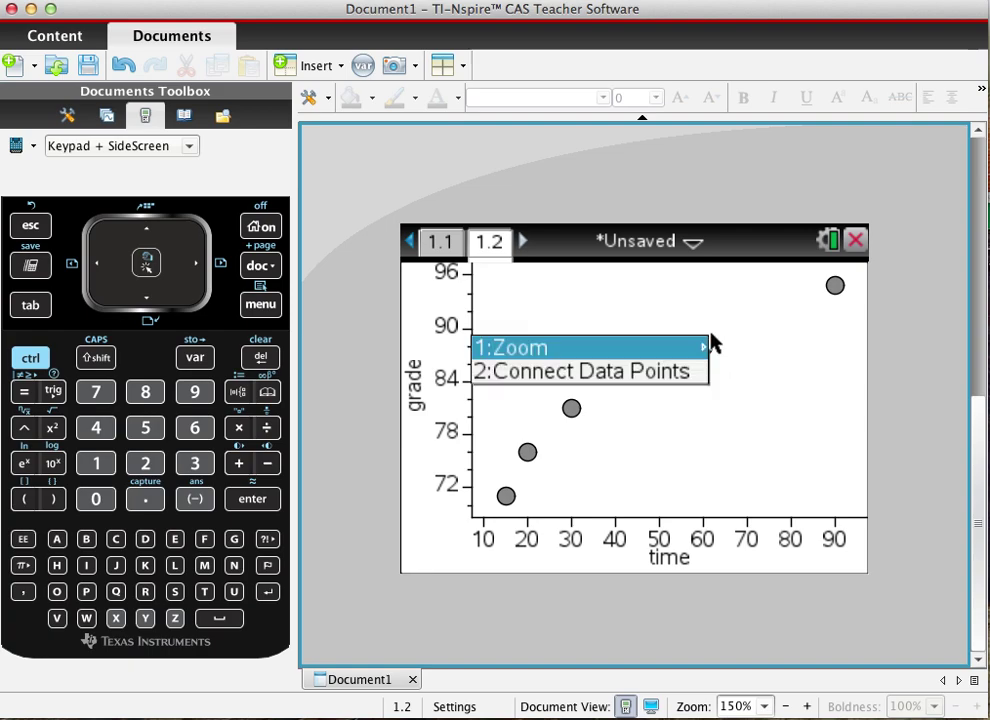
click(751, 369)
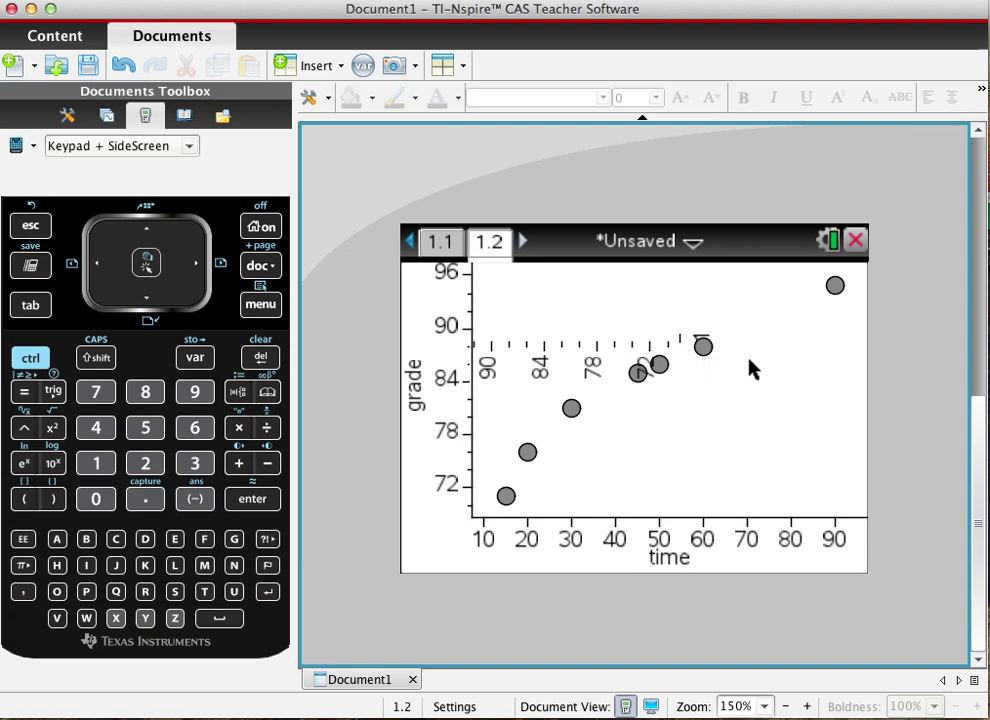
click(707, 348)
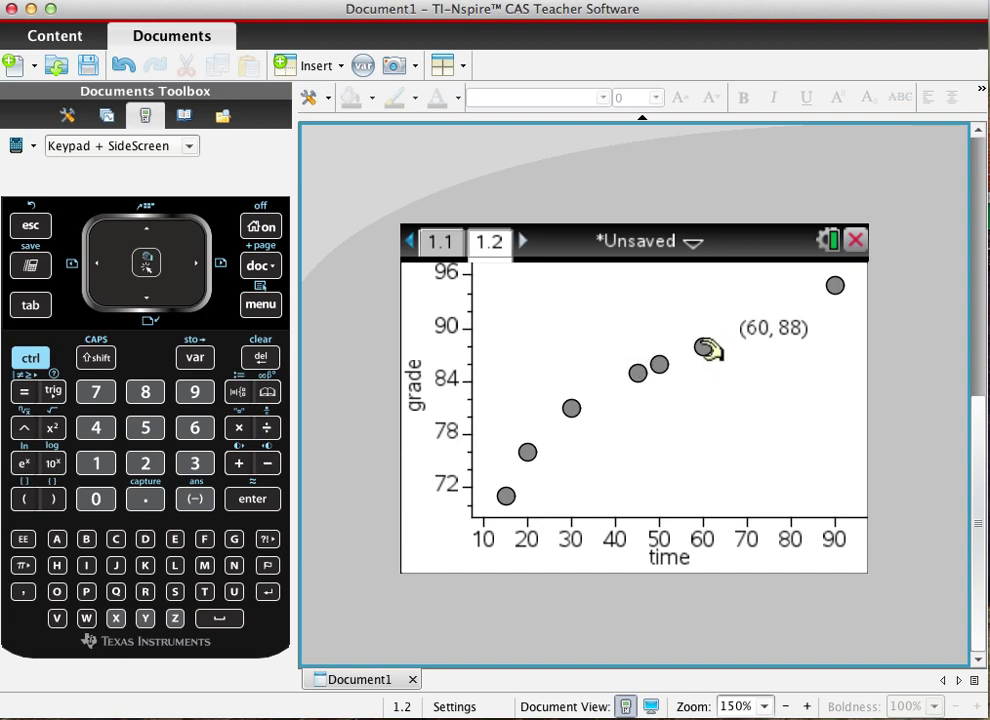
click(707, 348)
right_click(707, 348)
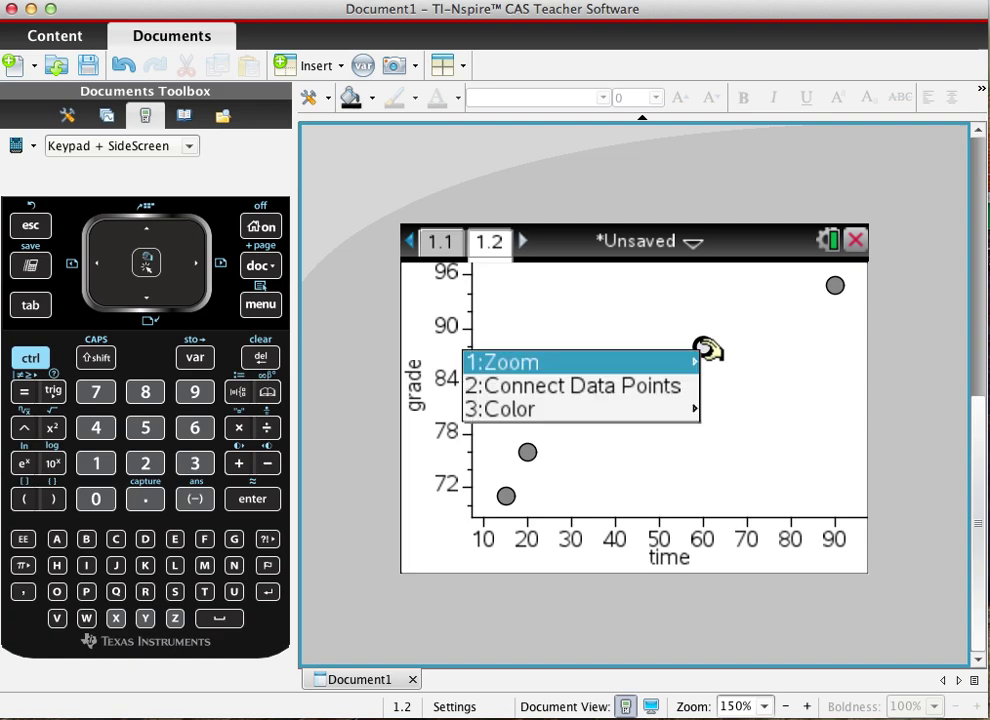
mouse_move(698, 356)
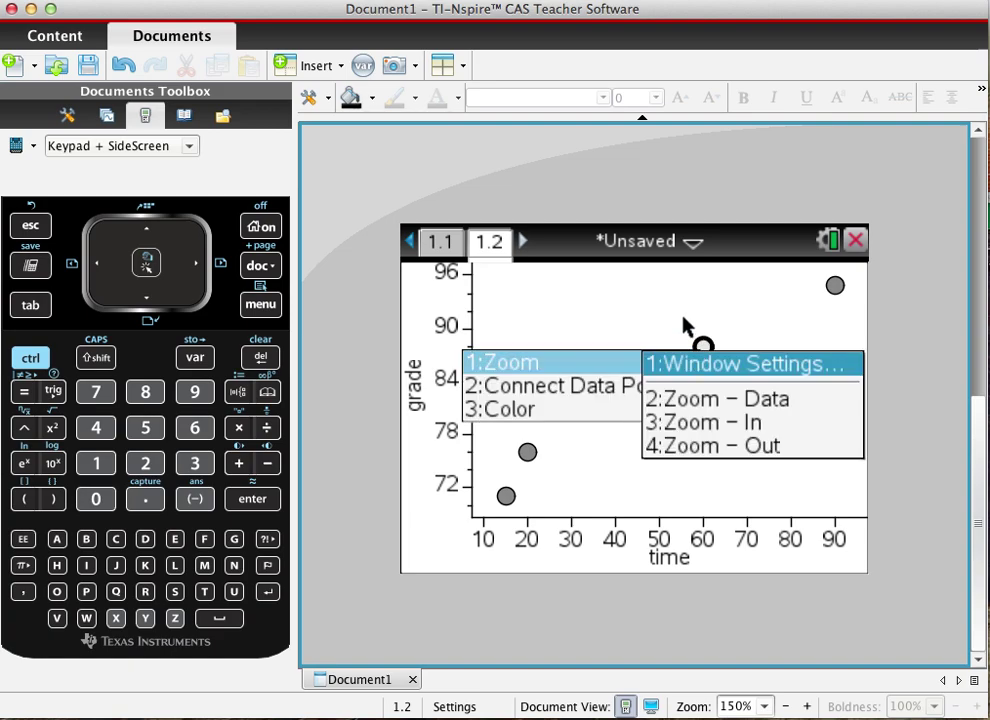
key(Escape)
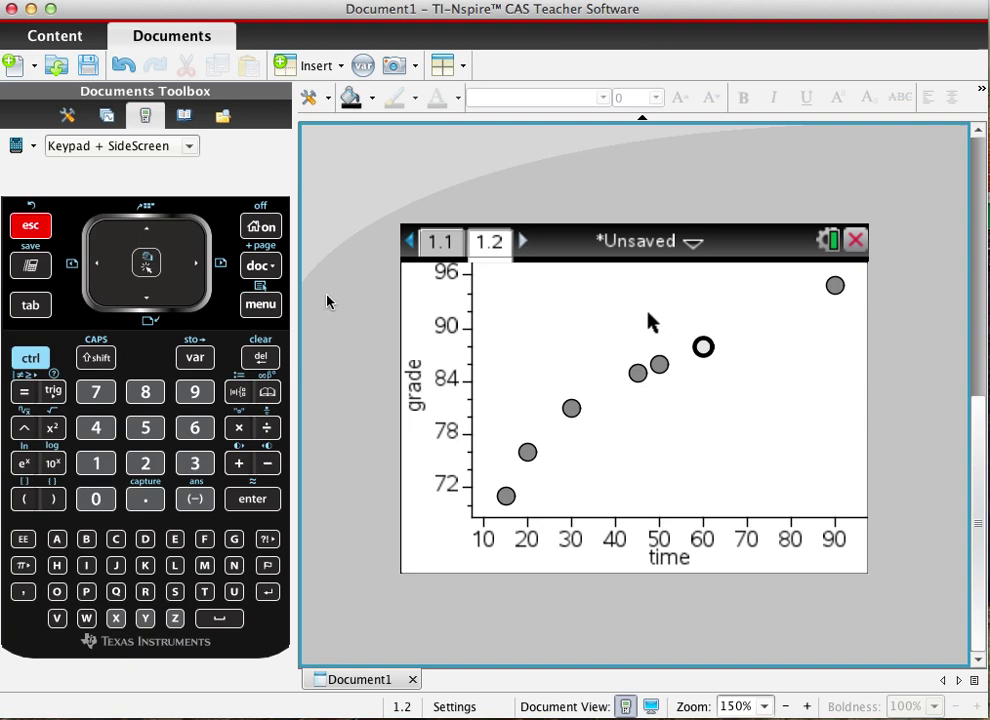
- Add a Linear (mx+b) regression line, y = 0.297336·x + 69.9751, via Analyze > Regression
click(262, 306)
click(263, 306)
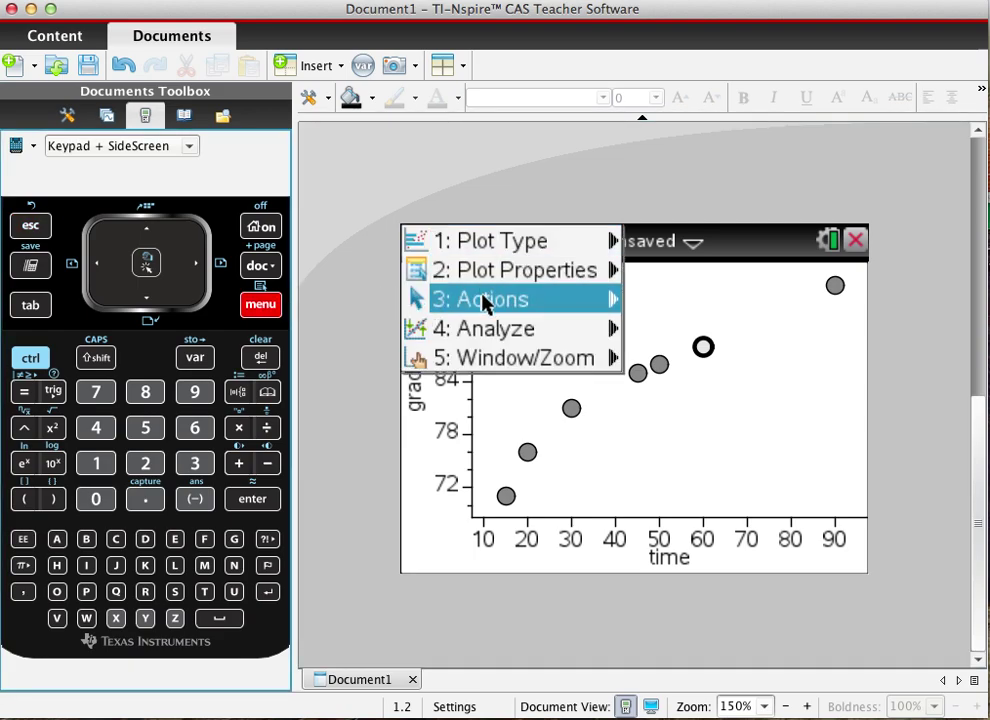
mouse_move(484, 300)
key(Down)
key(Left)
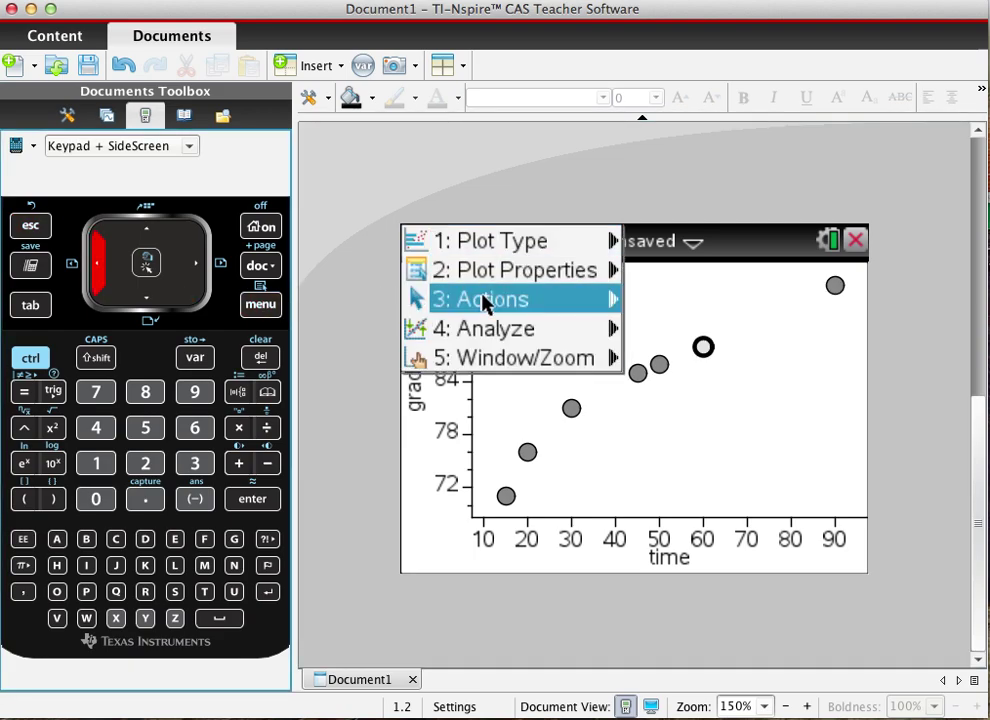
key(Down)
key(Right)
key(Down)
key(Down)
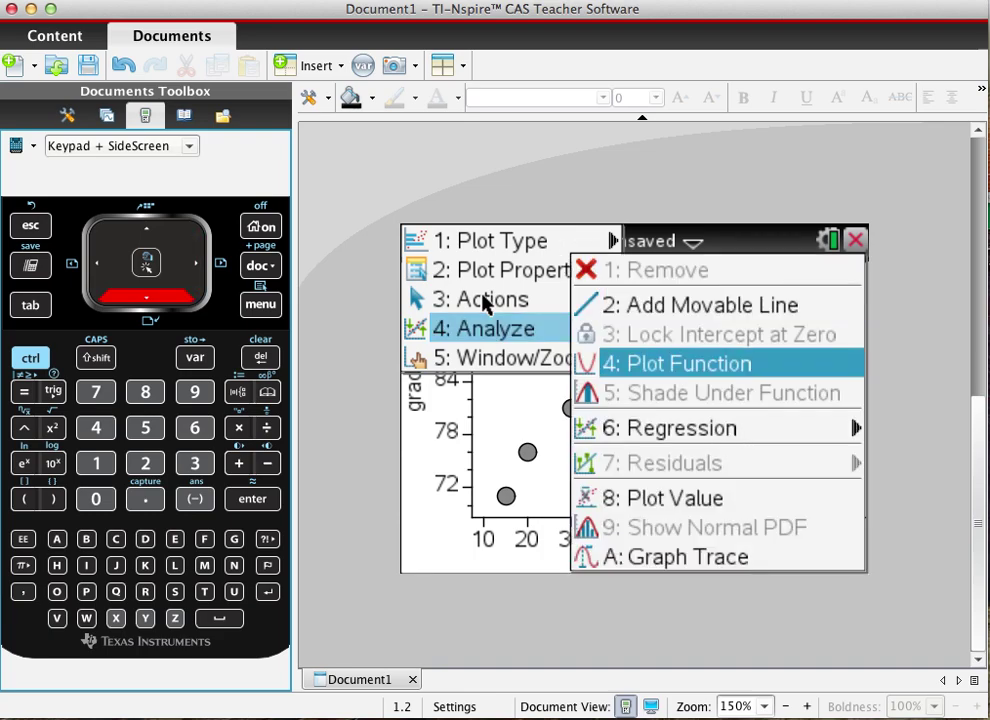
key(Right)
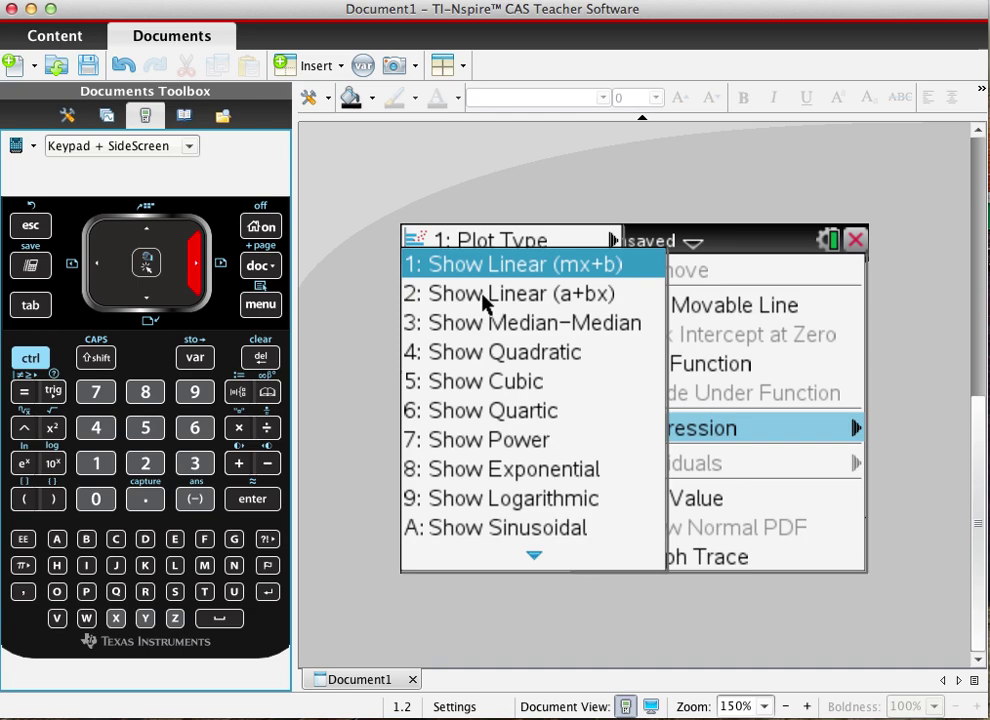
key(Return)
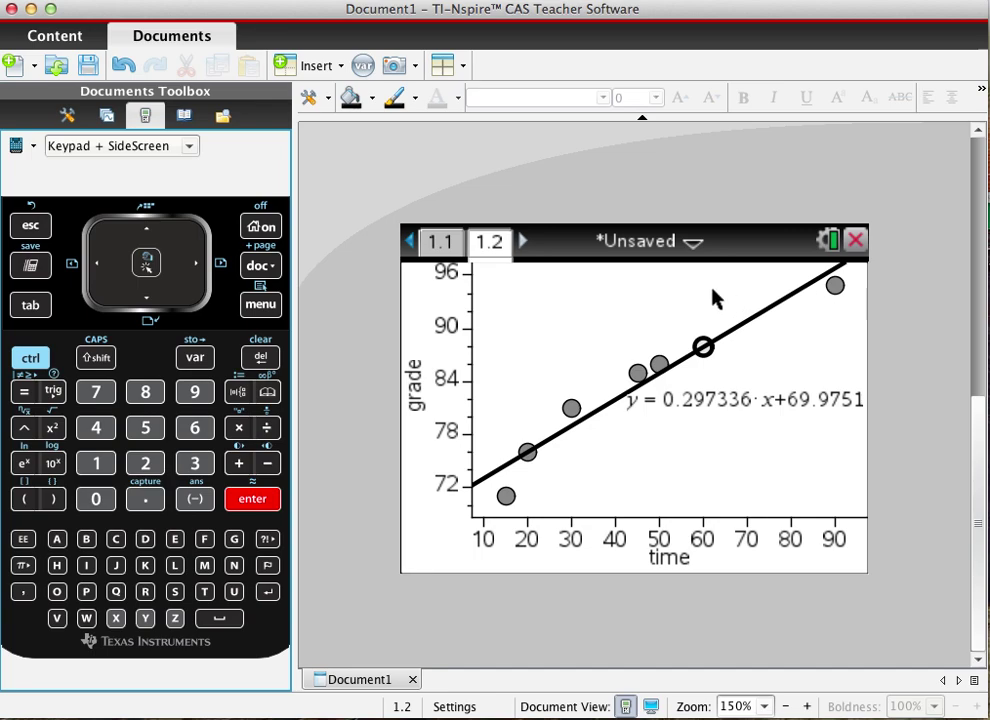
- Switch to the page 1.1 tab holding the time and grade columns
click(440, 243)
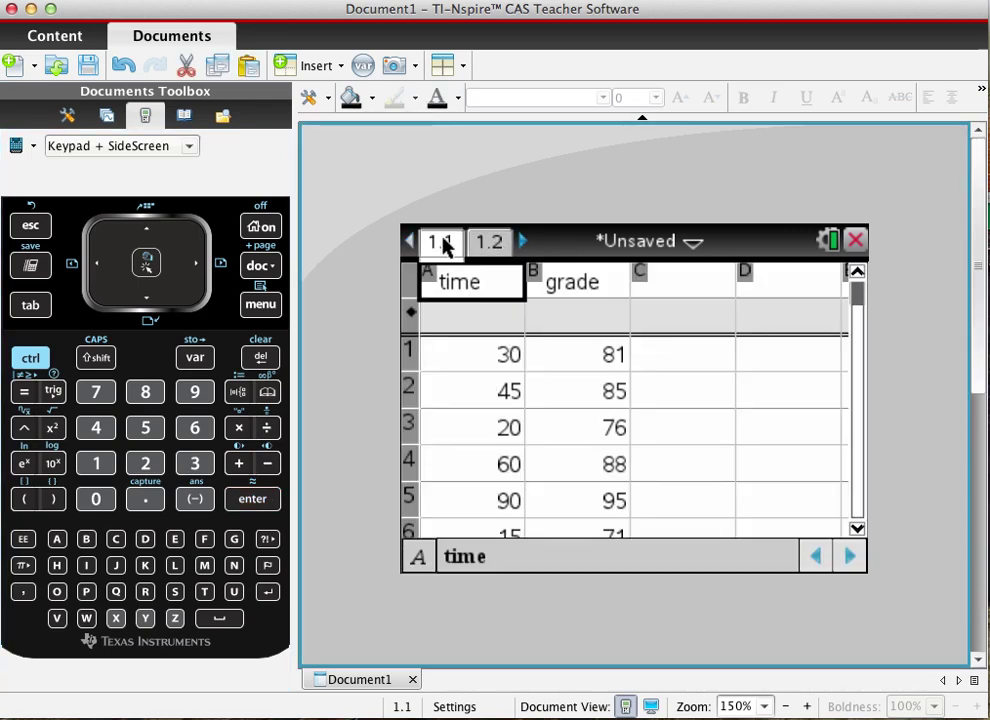